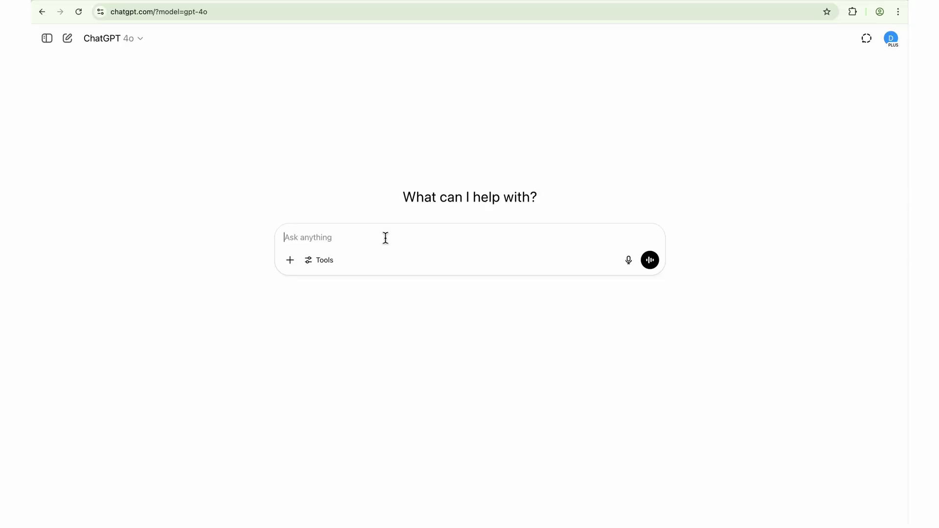
# Step: Paste the prepared baby podcast prompt and its extra style details into ChatGPT's prompt box
pyautogui.click(339, 244)
pyautogui.write('Hello! Generate an image of a cute adorable baby sitting in a podcast environment just like he is getting interviewed')
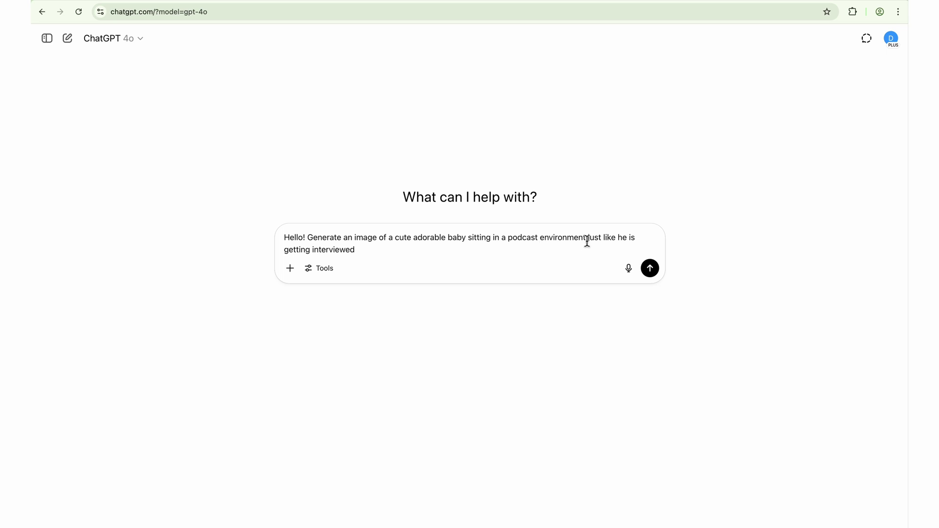
pyautogui.write('. Make baby characters cute and expressive, studio lighting high')
# Step: Extend the prompt with a quality podcast microphone and a background board with "UX Mate" on it
pyautogui.write('quali')
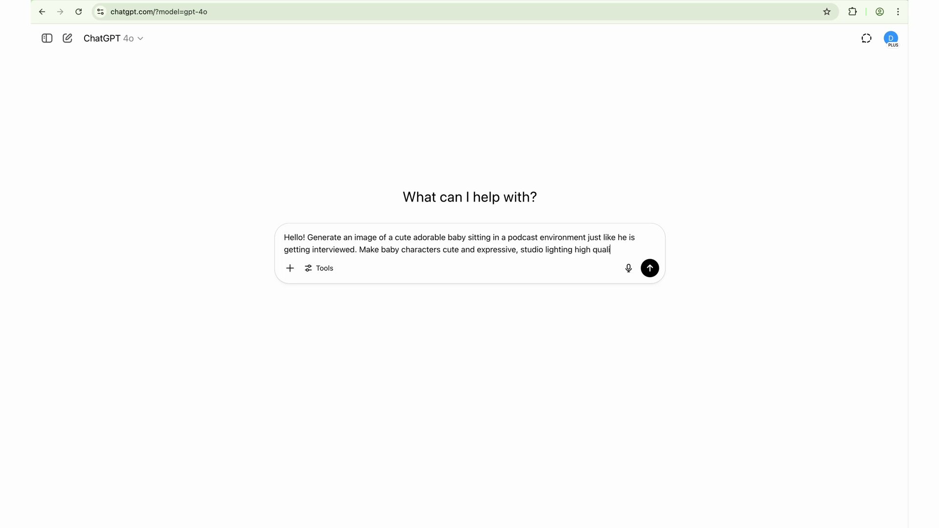
pyautogui.write('ty podcast mict')
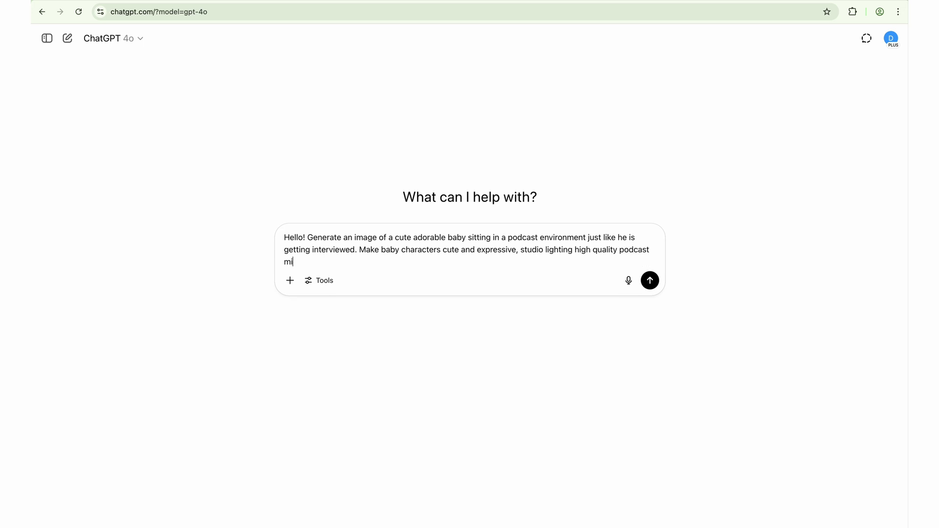
pyautogui.press('BackSpace')
pyautogui.write('rophone , and a bord in the back')
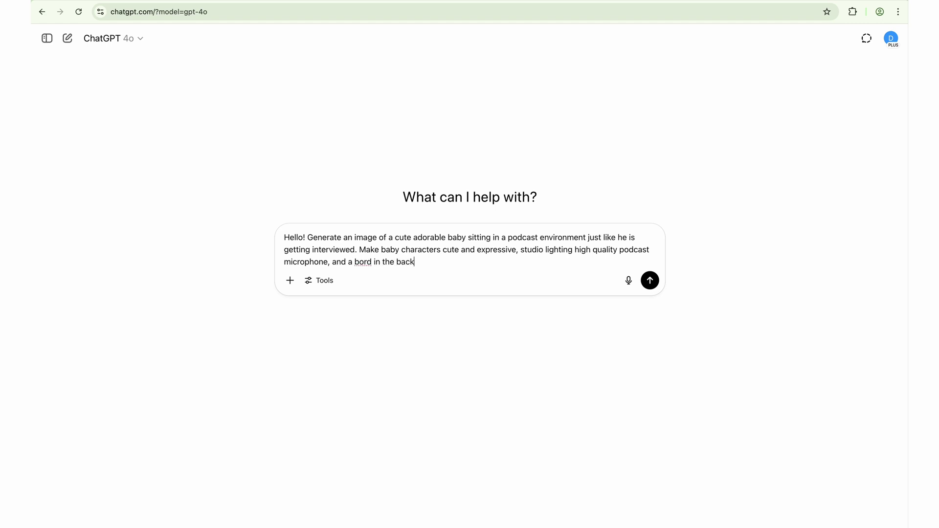
pyautogui.write('ground')
pyautogui.rightClick(363, 263)
pyautogui.click(358, 266)
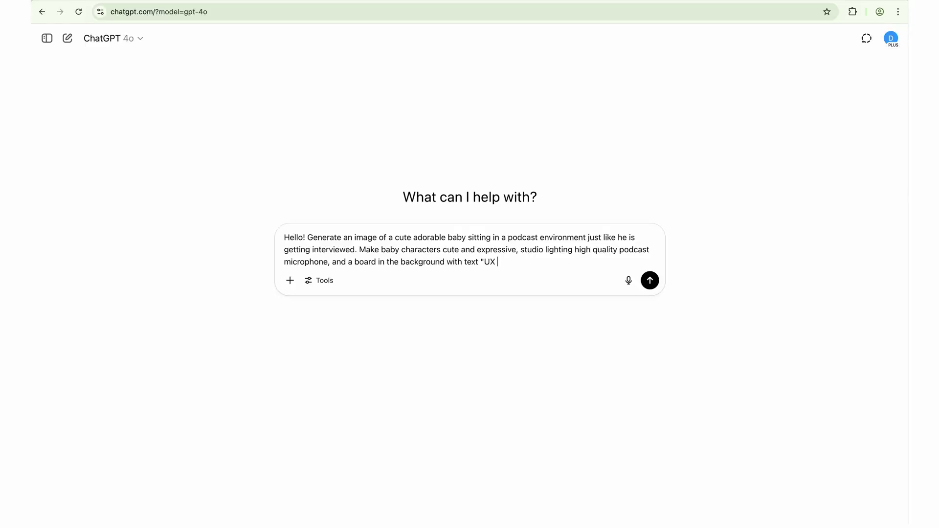
pyautogui.write('" on it.')
# Step: Send the prompt and download the generated UX MATE baby podcast image as a PNG
pyautogui.click(651, 281)
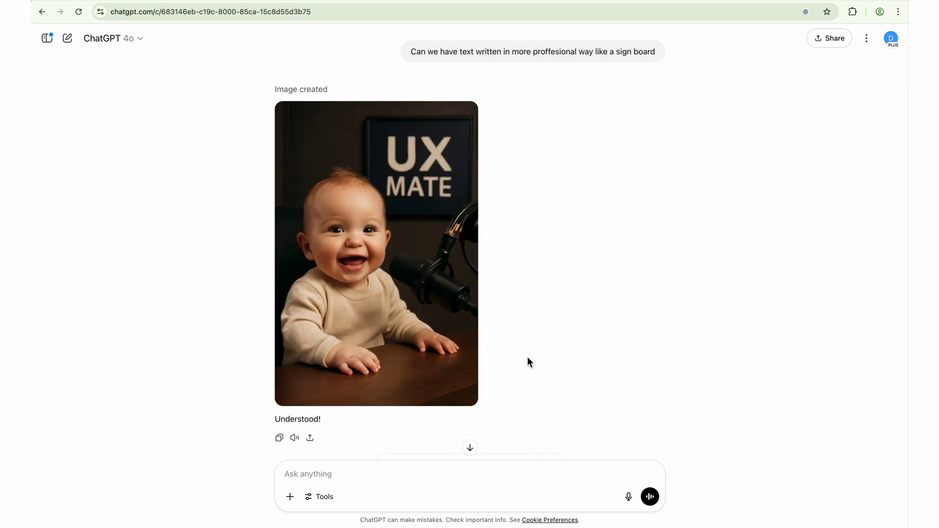
pyautogui.moveTo(401, 343)
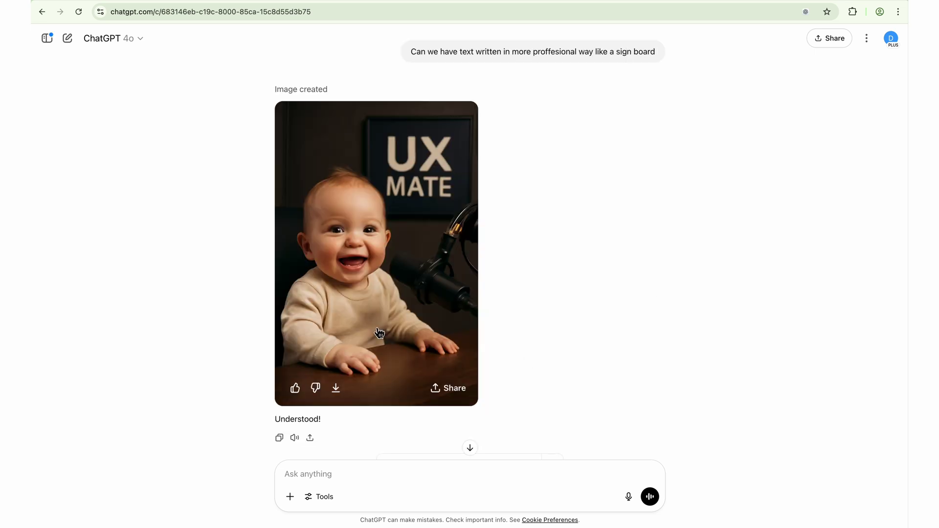
pyautogui.click(338, 394)
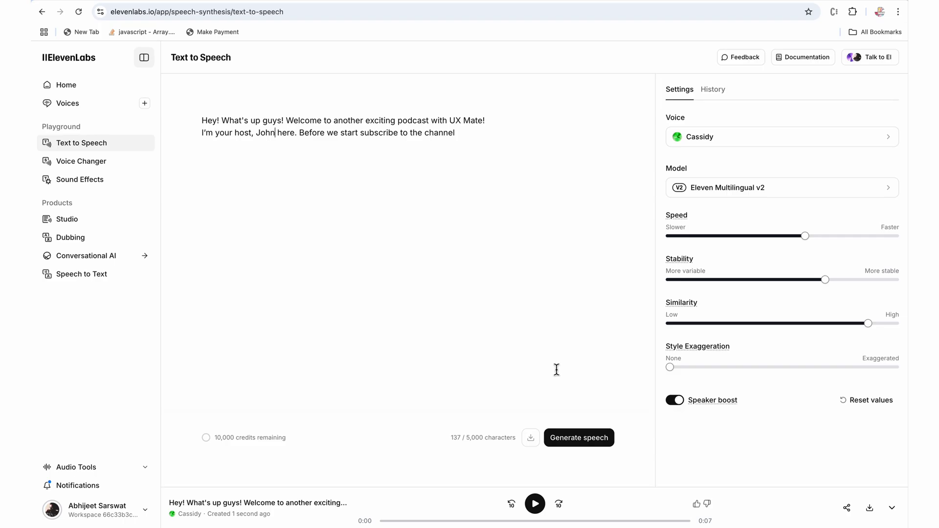
# Step: Generate the welcome voiceover, then regenerate it in the Glinda voice
pyautogui.click(580, 439)
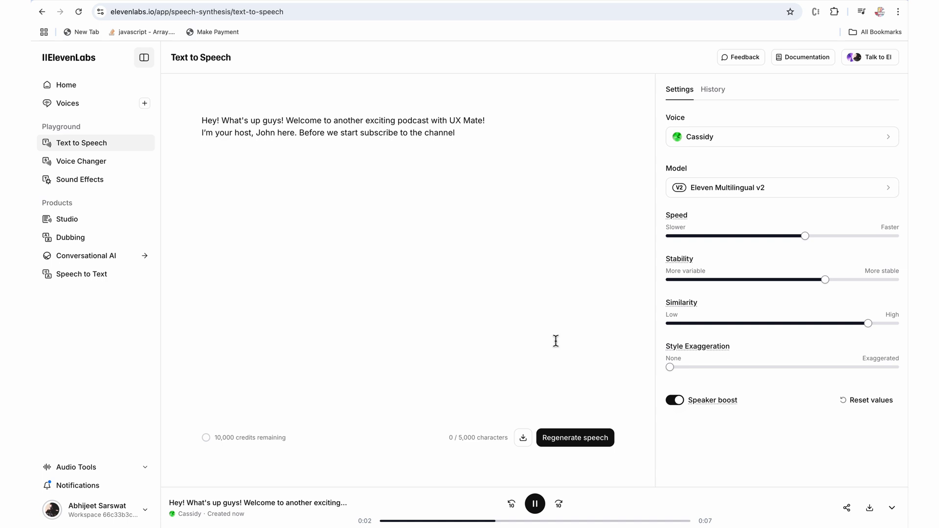
pyautogui.click(807, 142)
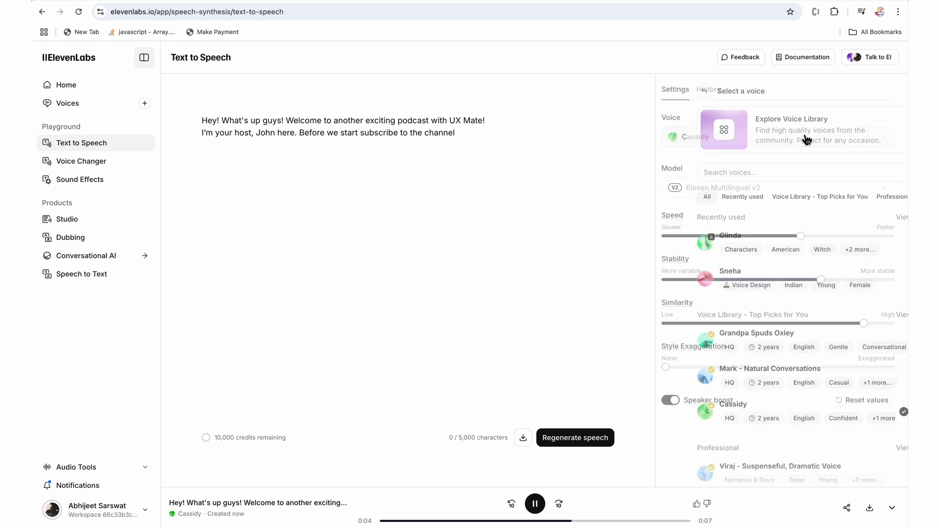
pyautogui.click(752, 241)
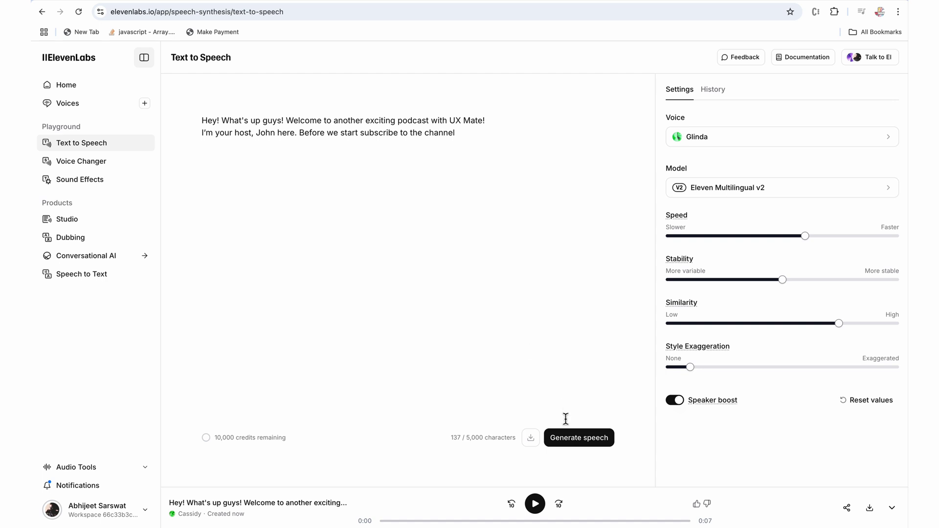
pyautogui.click(573, 438)
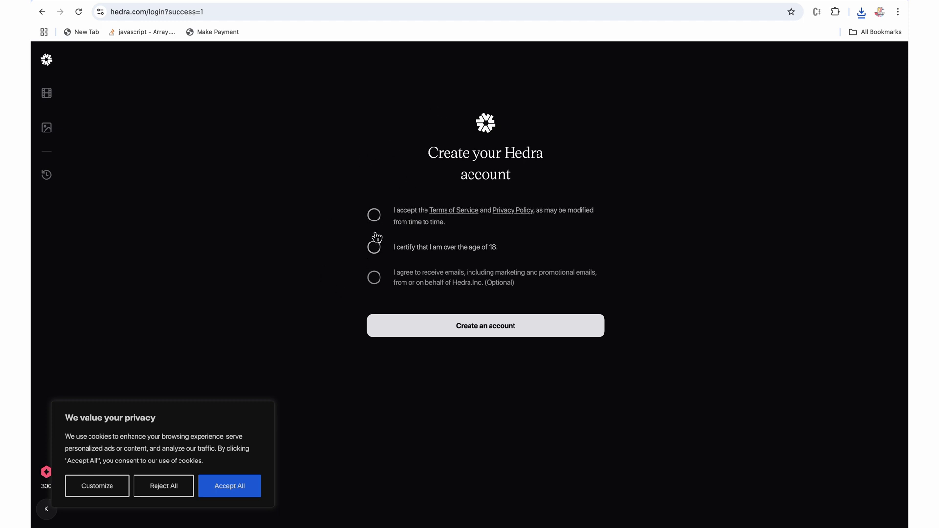
# Step: Accept the terms, confirm being over 18, opt into Hedra emails, and create the account
pyautogui.click(374, 215)
pyautogui.click(373, 247)
pyautogui.click(374, 278)
pyautogui.click(434, 327)
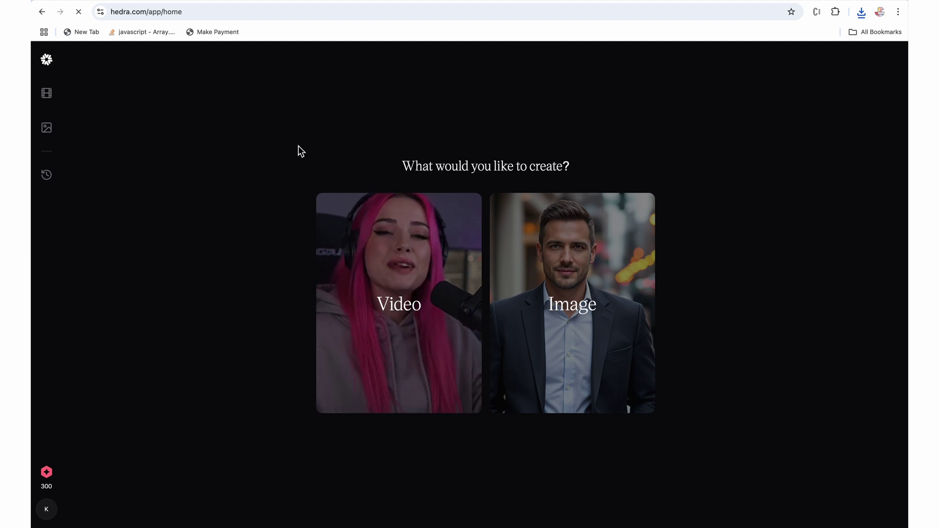
# Step: Start a new video, choose to upload a start frame image, and give biometric consent
pyautogui.click(411, 221)
pyautogui.click(690, 474)
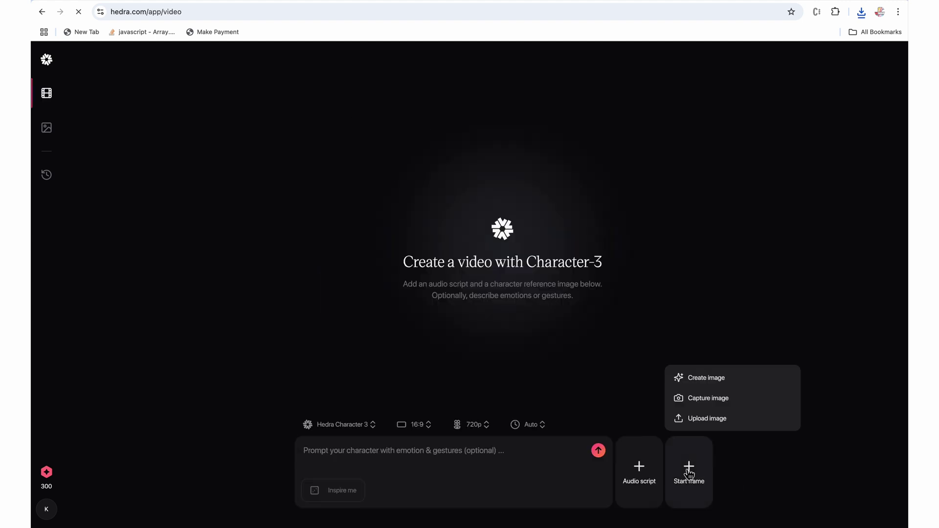
pyautogui.click(705, 419)
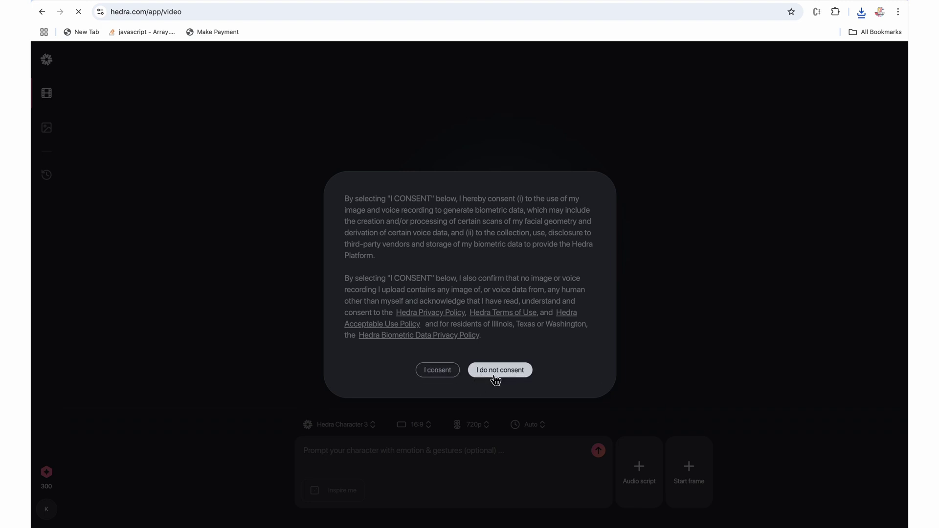
pyautogui.click(440, 374)
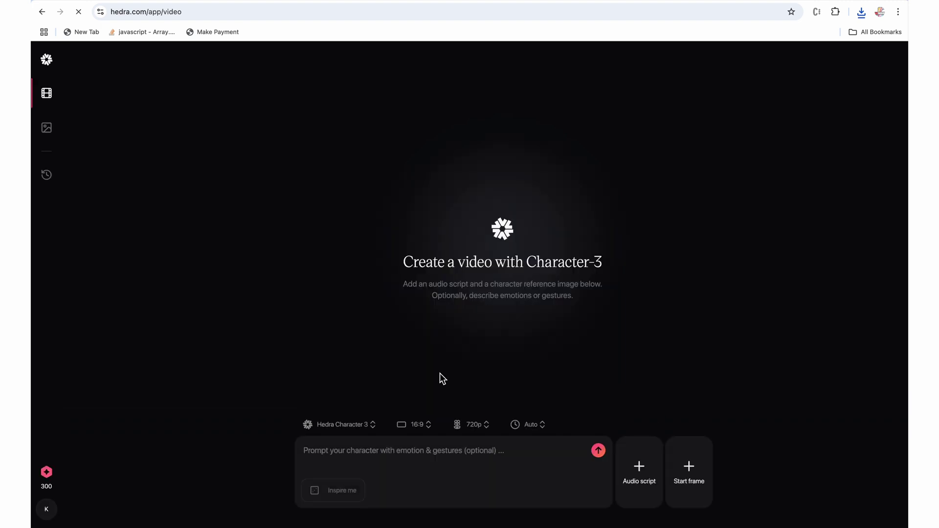
# Step: Upload the ChatGPT baby image from Downloads as the video's start frame
pyautogui.click(690, 473)
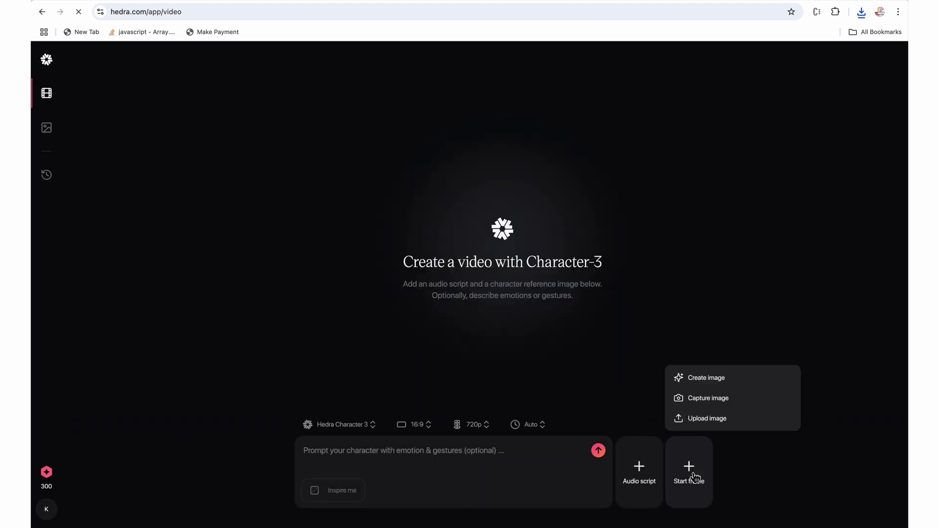
pyautogui.click(710, 417)
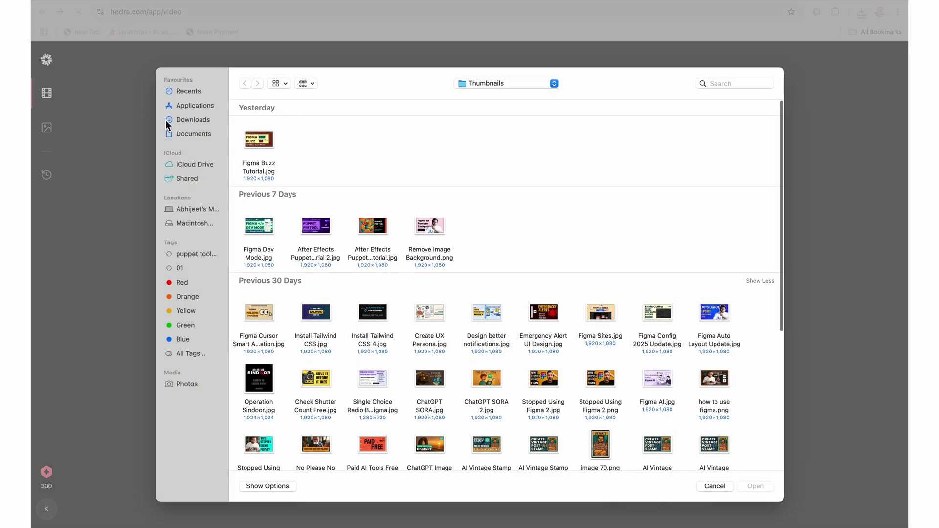
pyautogui.click(191, 122)
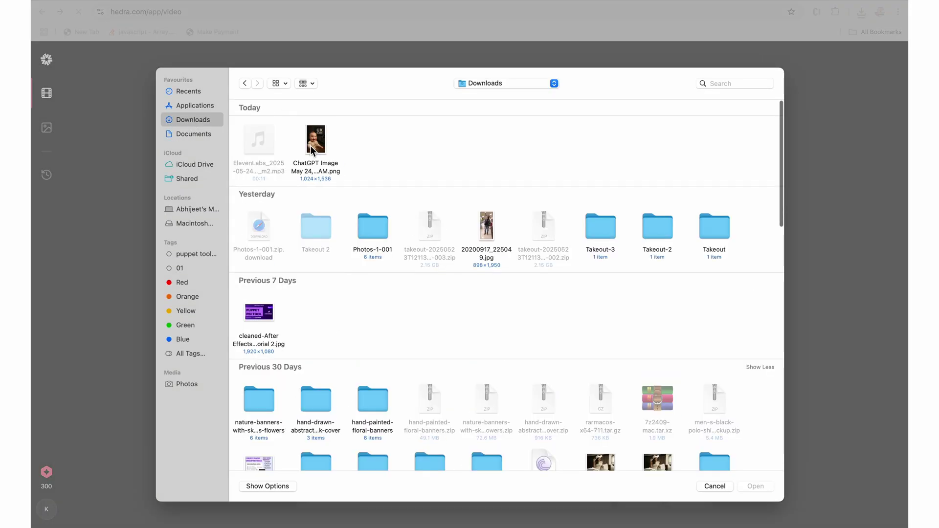
pyautogui.doubleClick(313, 142)
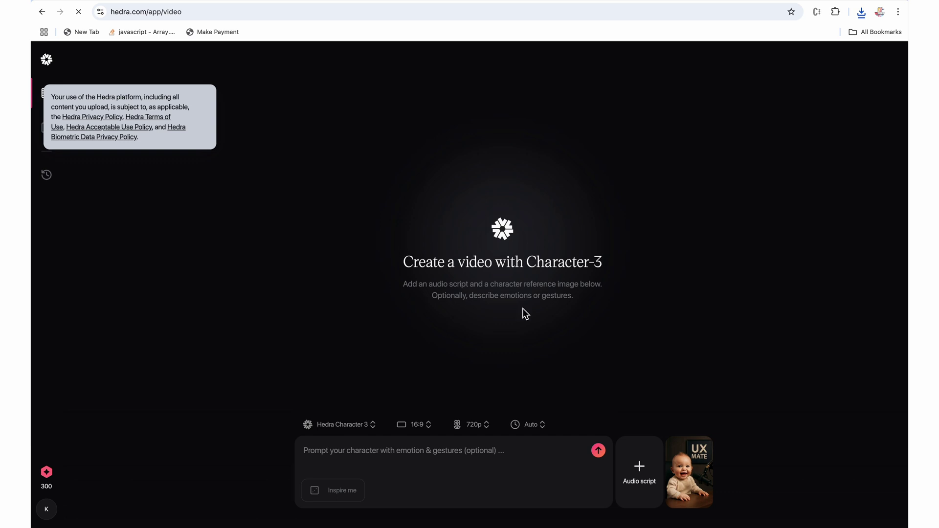
# Step: Upload the ElevenLabs voiceover mp3 as the audio
pyautogui.click(645, 413)
pyautogui.click(265, 147)
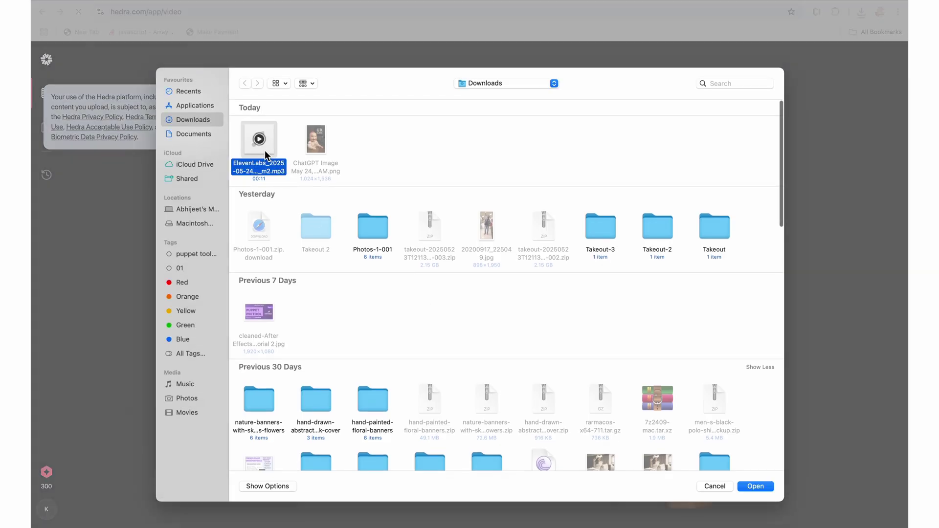
pyautogui.click(771, 487)
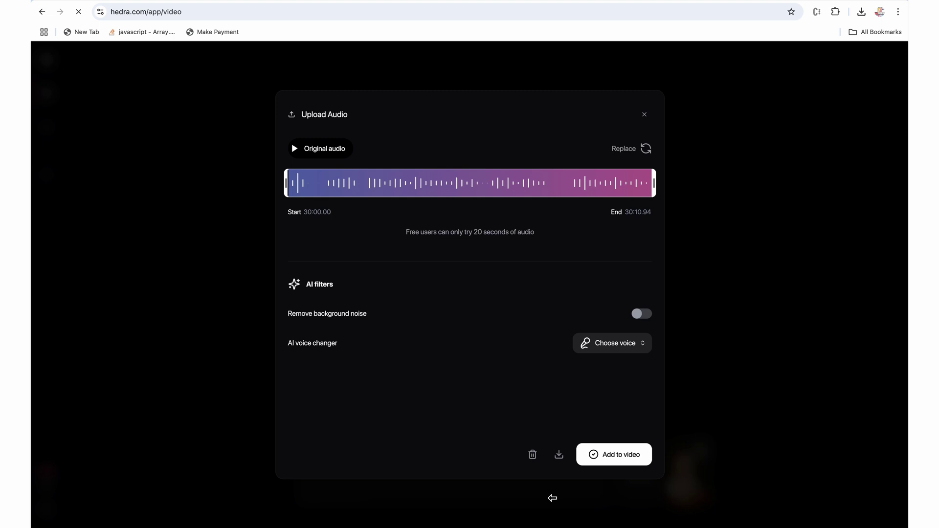
# Step: Add the voiceover to the video and make it portrait 9:16
pyautogui.click(625, 464)
pyautogui.click(416, 424)
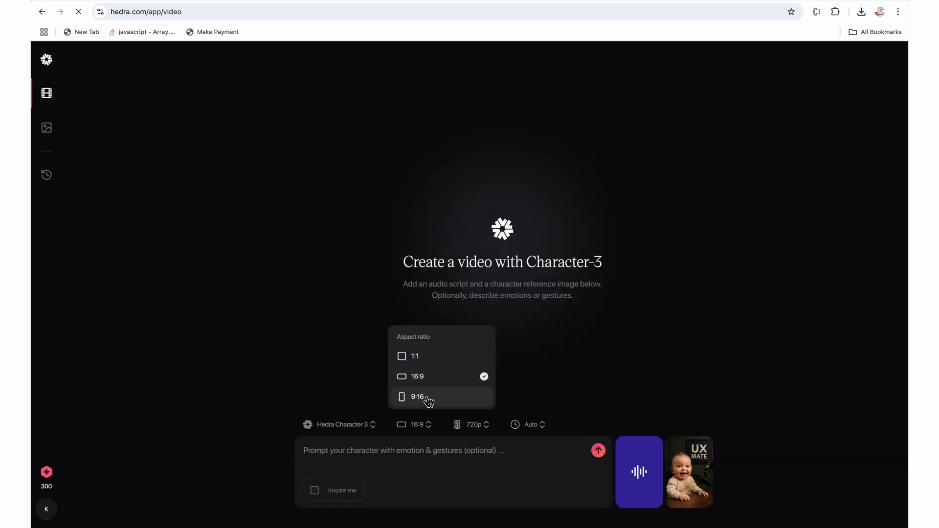
pyautogui.click(418, 397)
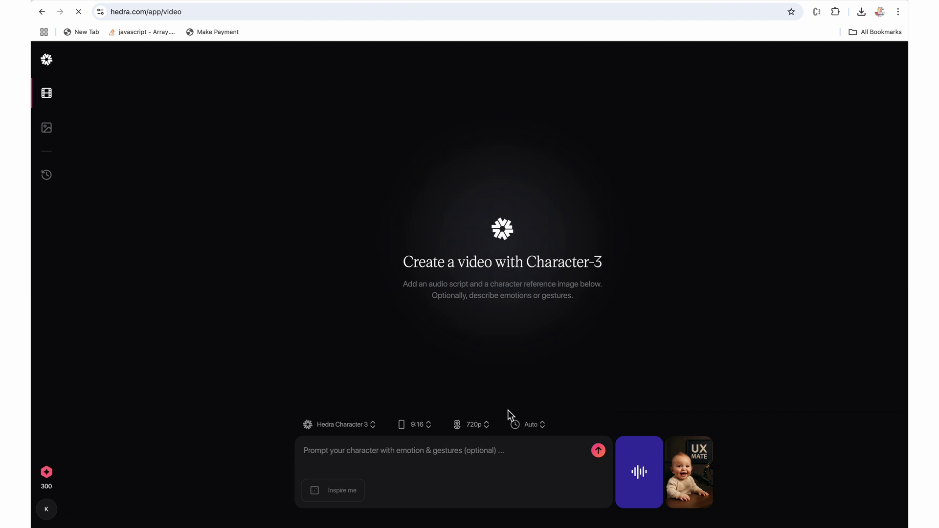
# Step: Lower the resolution to 540p, keep duration on Auto, and submit the generation
pyautogui.click(473, 425)
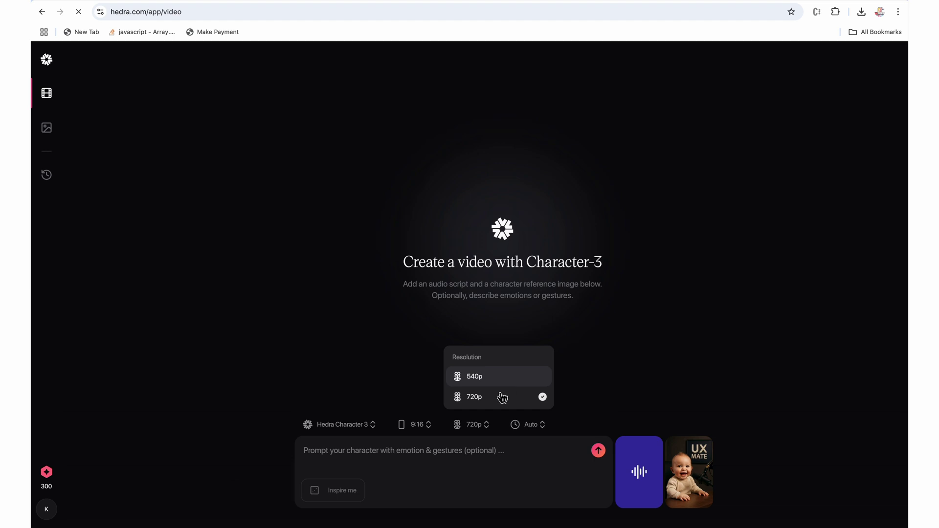
pyautogui.click(401, 385)
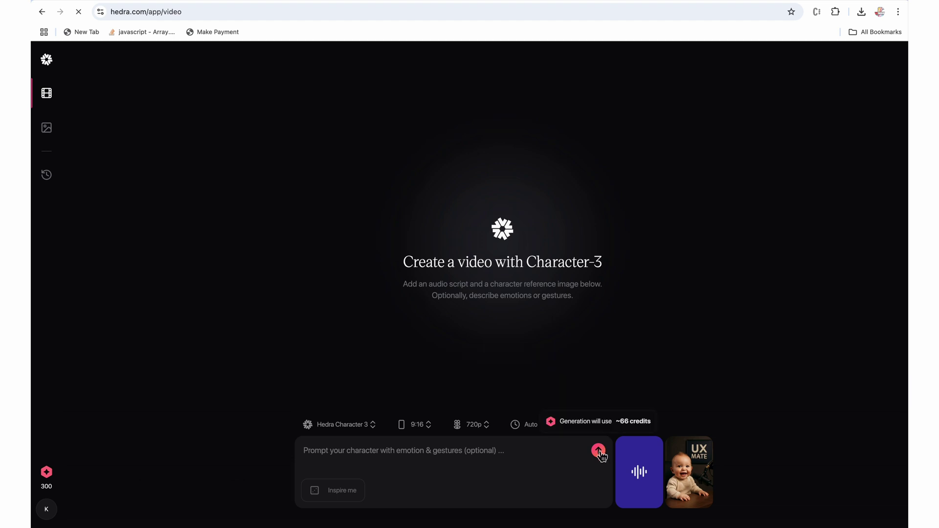
pyautogui.click(479, 427)
pyautogui.click(480, 372)
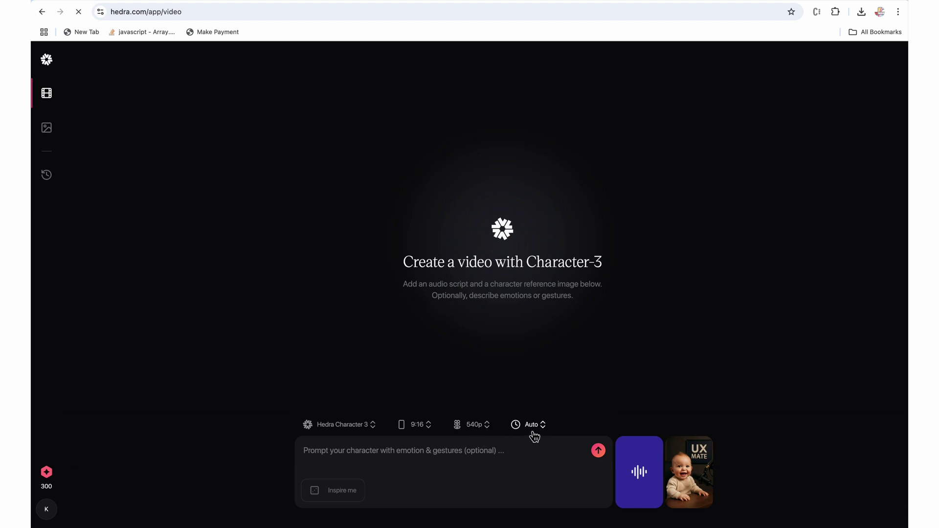
pyautogui.click(542, 425)
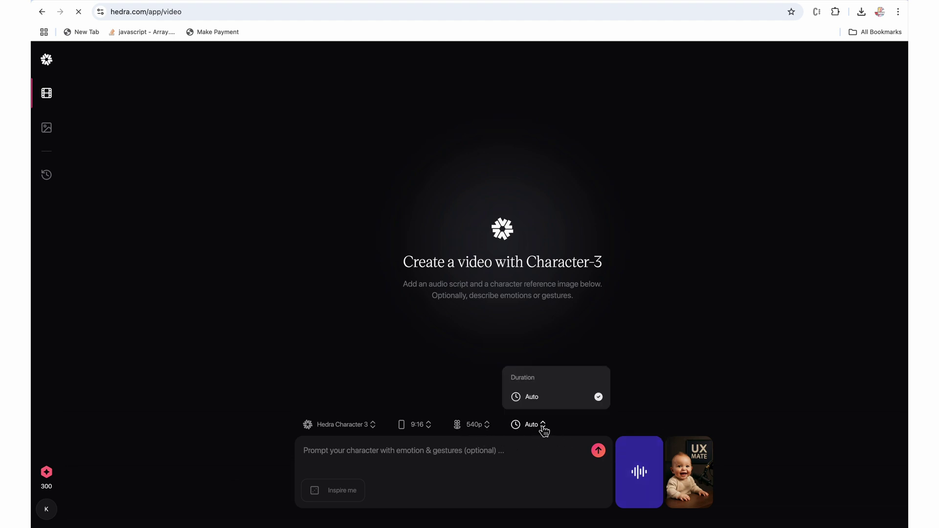
pyautogui.click(675, 387)
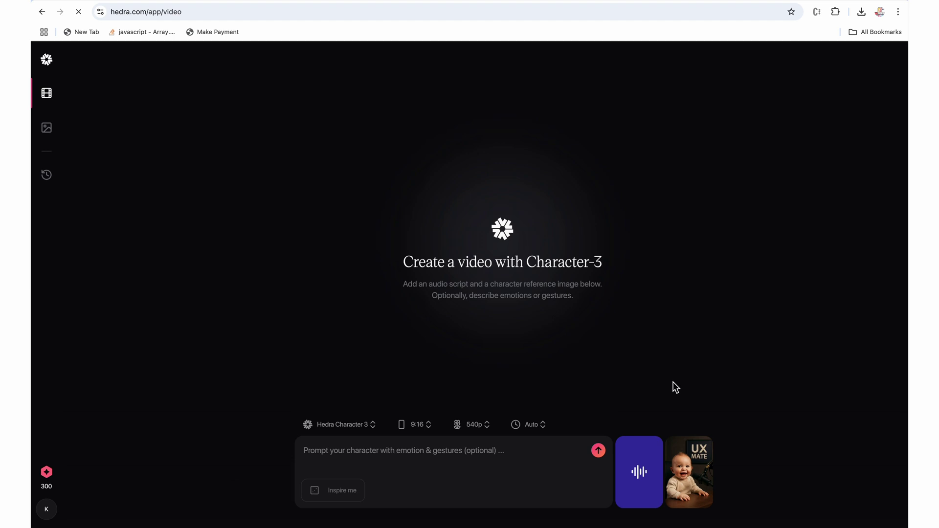
pyautogui.click(604, 456)
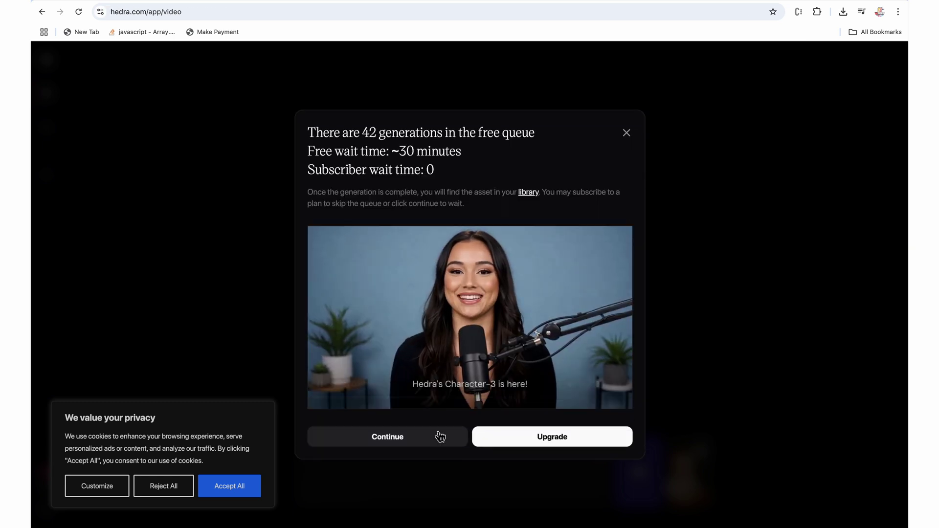
# Step: Join the free generation queue and reject optional cookies while the video renders
pyautogui.click(441, 435)
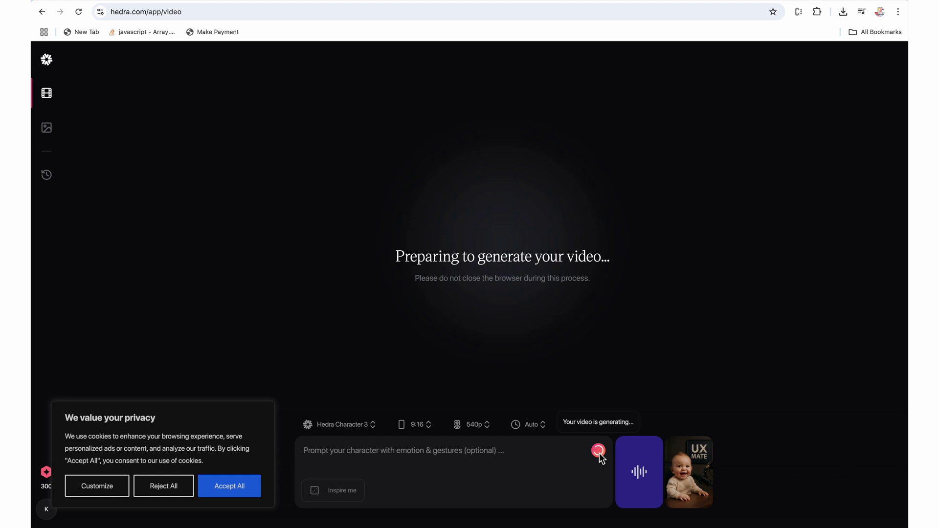
pyautogui.click(164, 491)
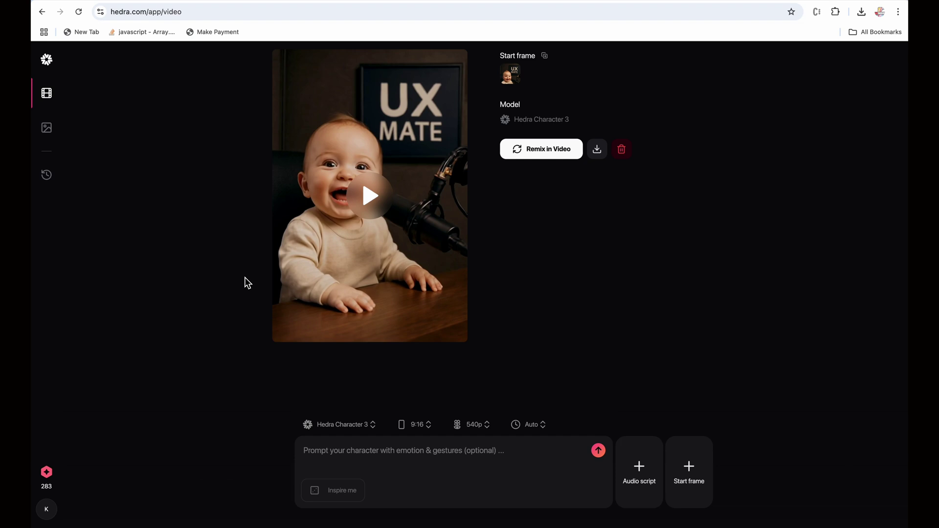
# Step: Download the finished video as a watermarked mp4 instead of upgrading
pyautogui.click(598, 149)
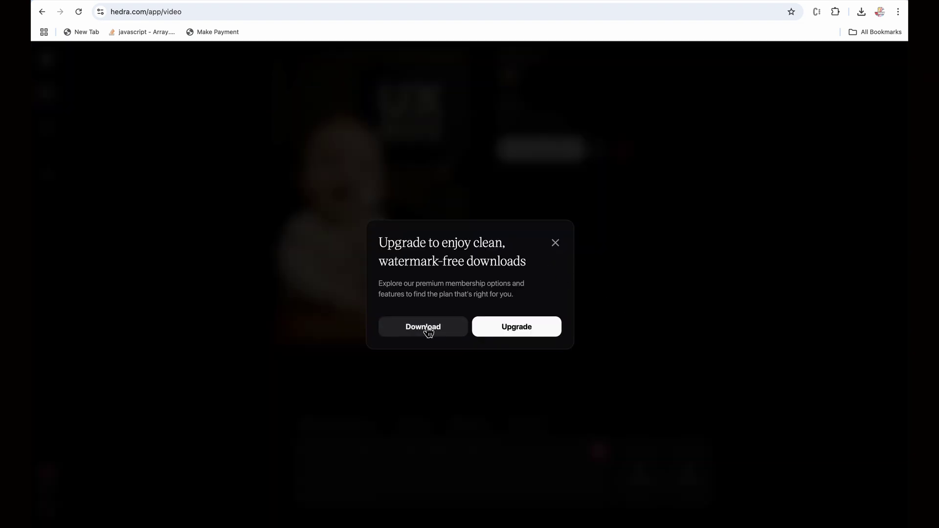
pyautogui.click(427, 332)
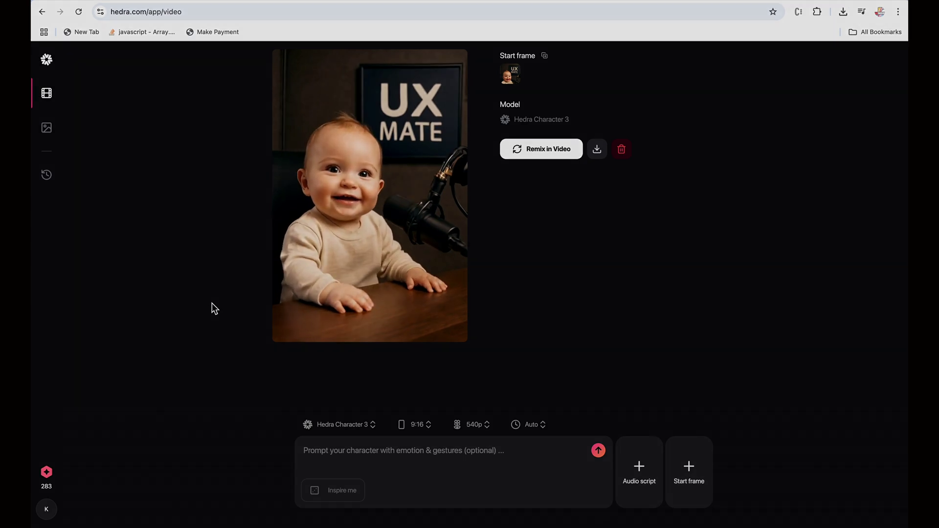